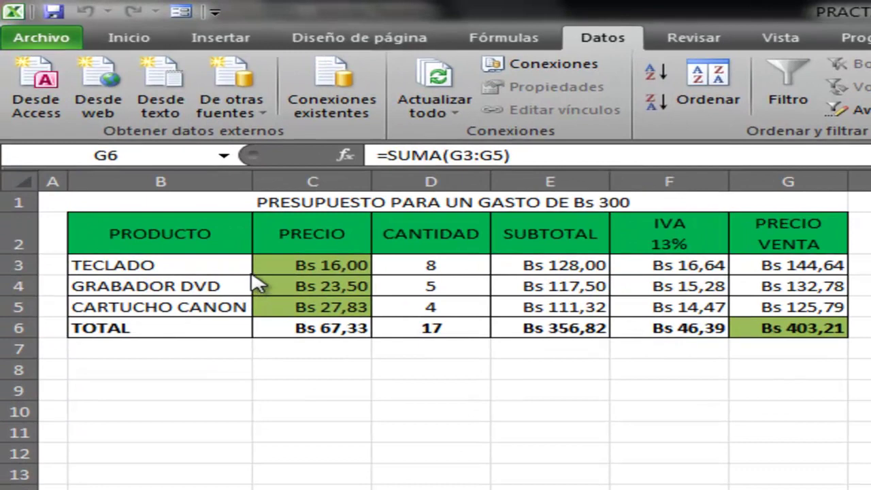
# Step: Examine the budget table: products, prices, quantities, the subtotal, IVA and sale price formulas, the total and the title's spending target
pyautogui.moveTo(190, 265); pyautogui.dragTo(216, 307)
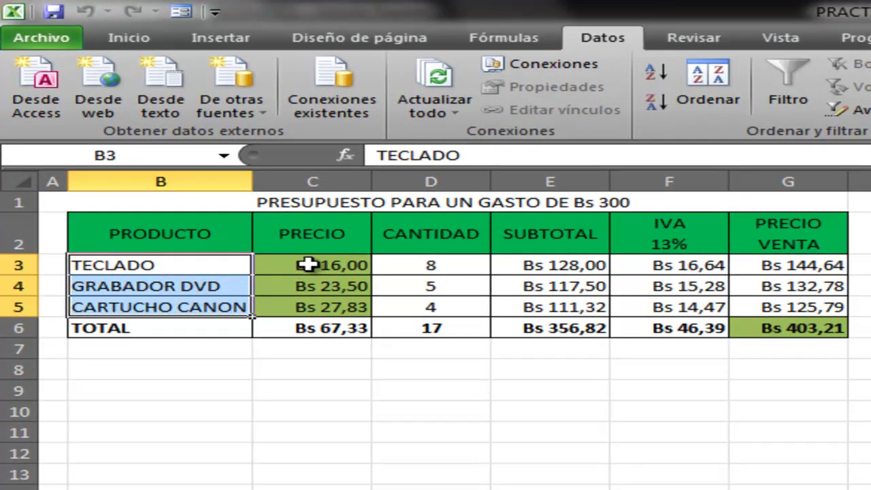
pyautogui.moveTo(309, 266); pyautogui.dragTo(314, 304)
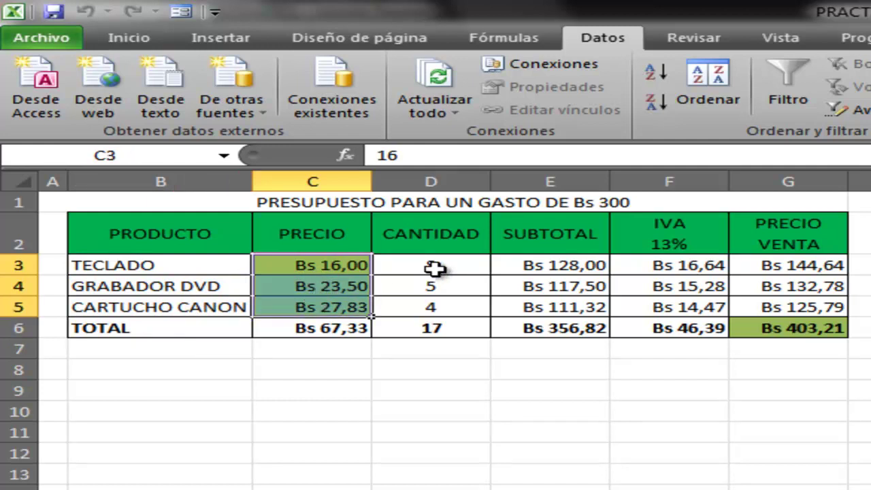
pyautogui.moveTo(430, 265); pyautogui.dragTo(449, 306)
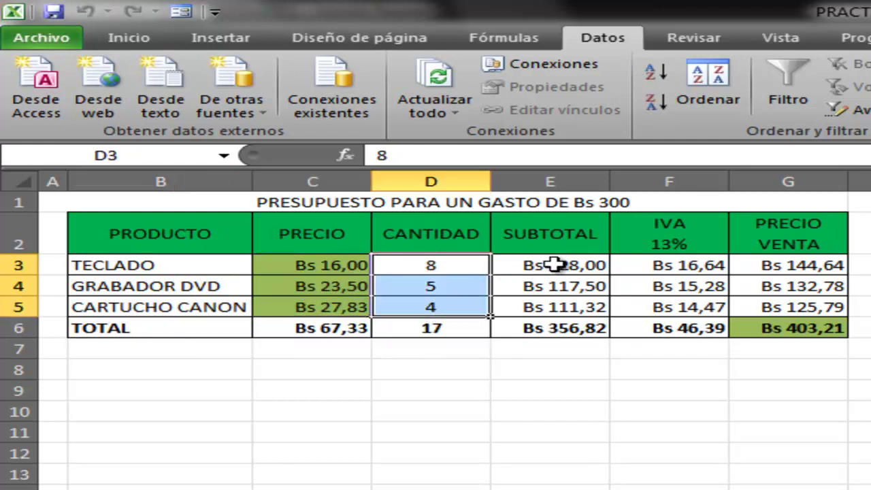
pyautogui.click(556, 265)
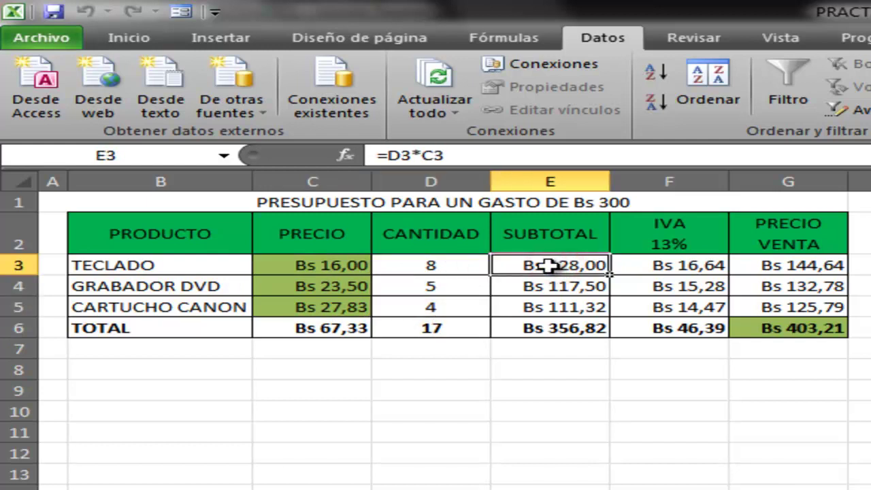
pyautogui.click(678, 268)
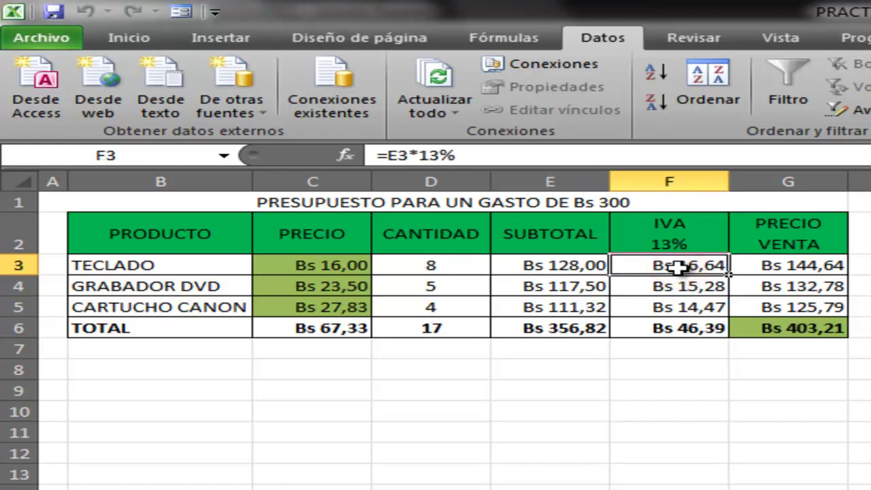
pyautogui.click(813, 268)
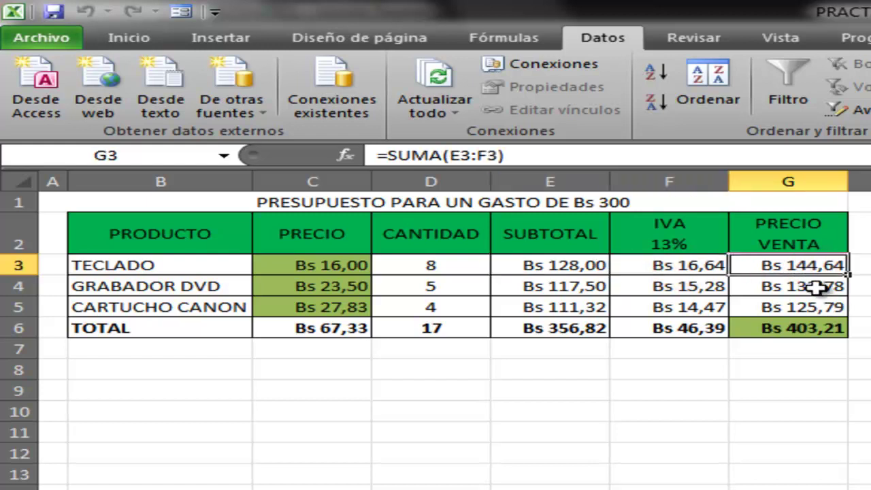
pyautogui.moveTo(812, 268); pyautogui.dragTo(817, 329)
pyautogui.click(816, 330)
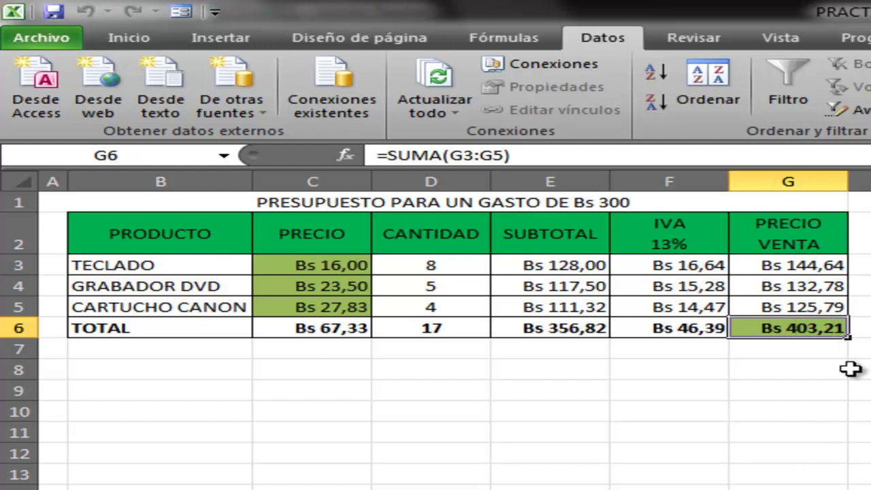
pyautogui.click(426, 206)
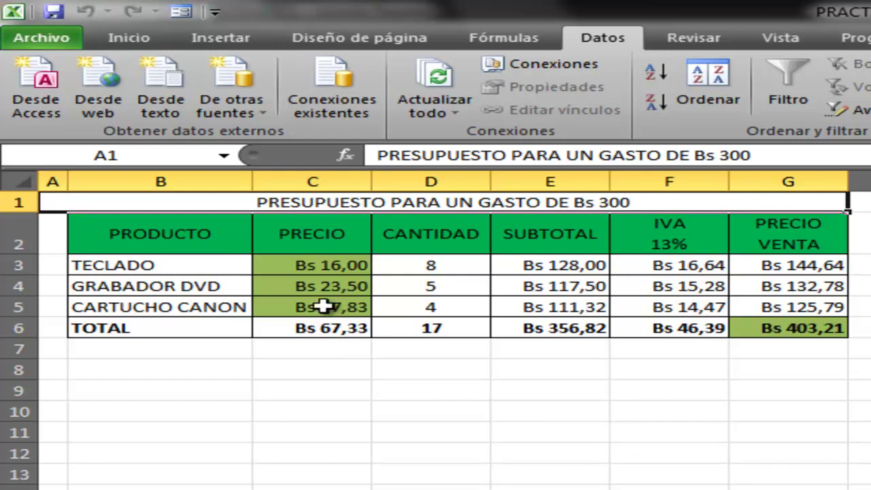
pyautogui.click(319, 267)
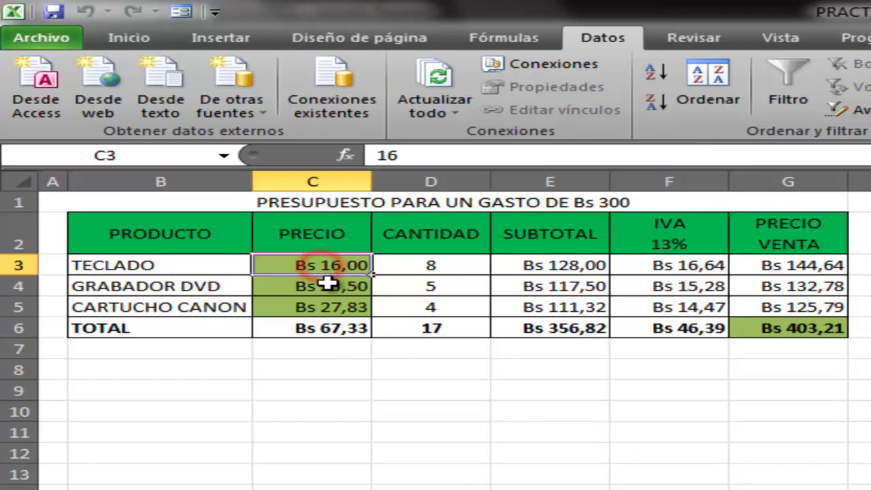
pyautogui.moveTo(342, 302); pyautogui.dragTo(342, 306)
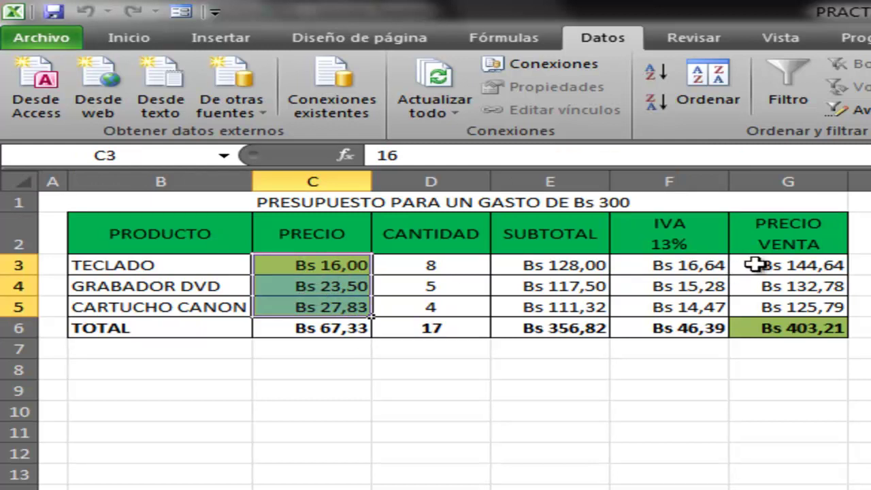
# Step: Open Solver and set the objective cell $G$6 to reach a value of 300
pyautogui.click(816, 329)
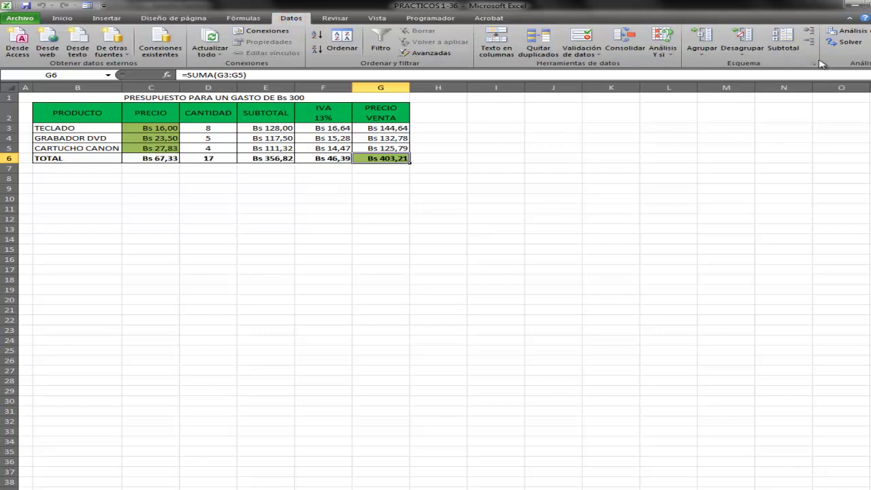
pyautogui.click(849, 45)
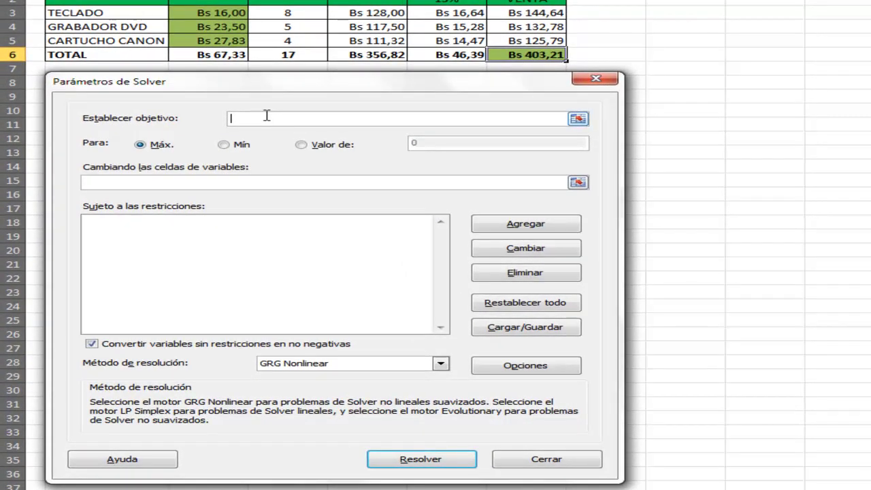
pyautogui.click(243, 119)
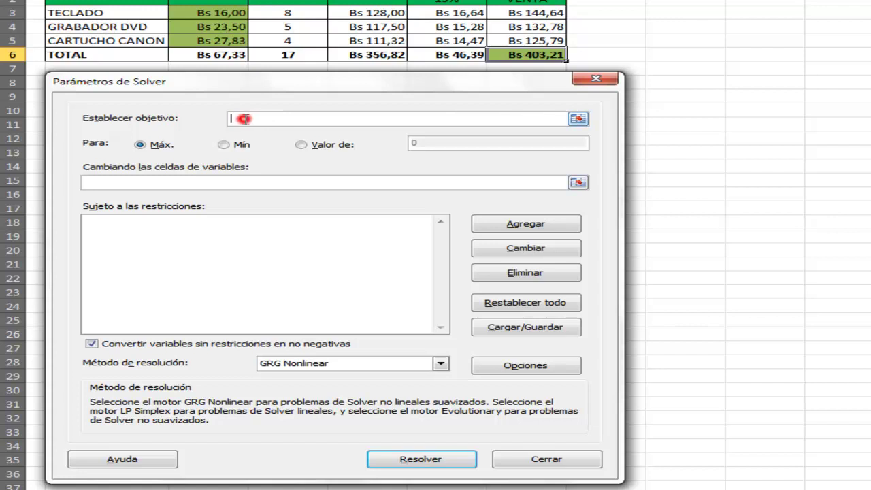
pyautogui.click(537, 55)
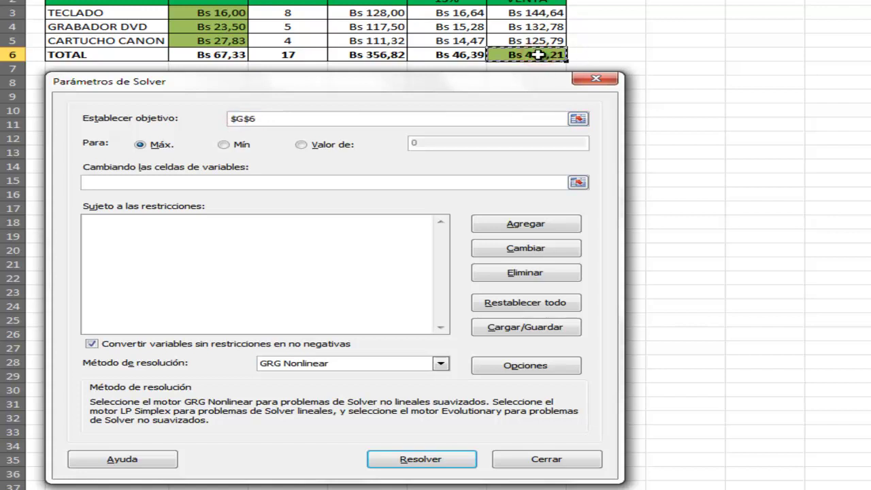
pyautogui.click(302, 146)
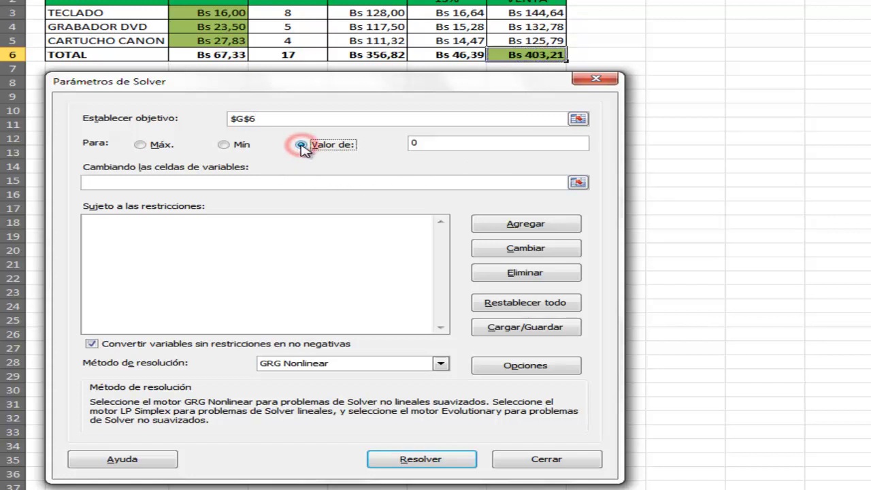
pyautogui.doubleClick(444, 142)
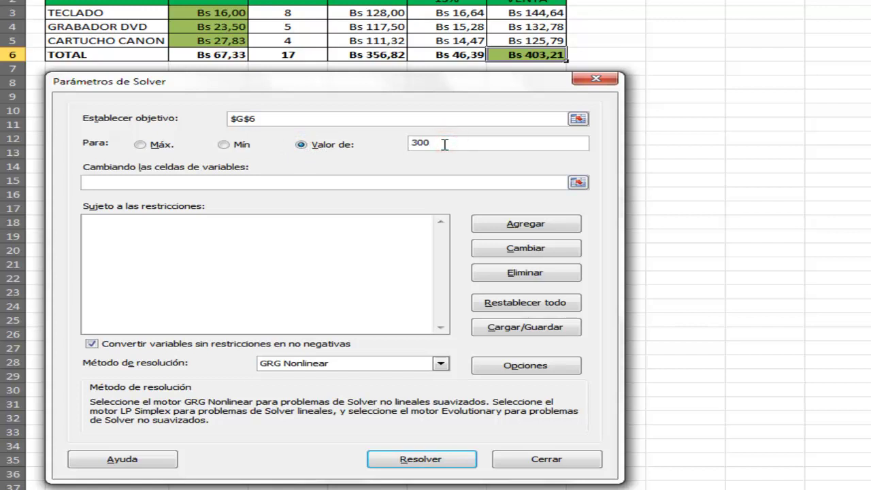
# Step: Set the product prices $C$3:$C$5 as Solver's variable cells
pyautogui.click(366, 182)
pyautogui.moveTo(215, 12); pyautogui.dragTo(215, 41)
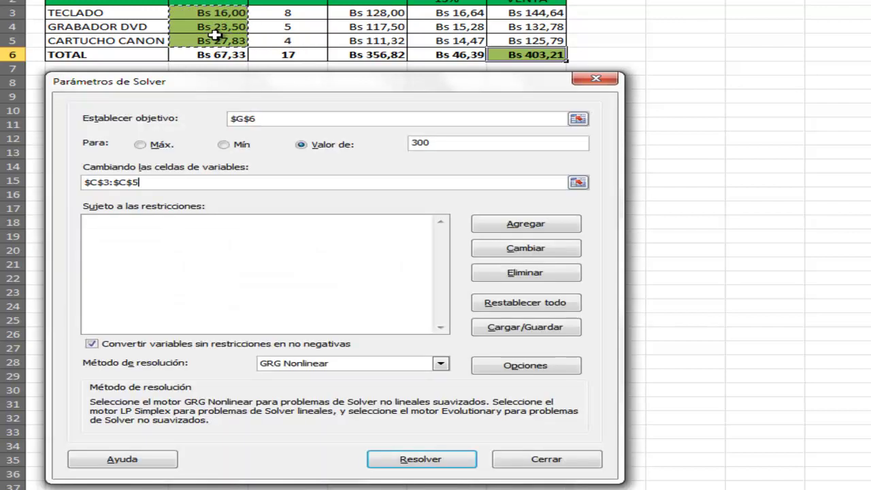
pyautogui.click(316, 238)
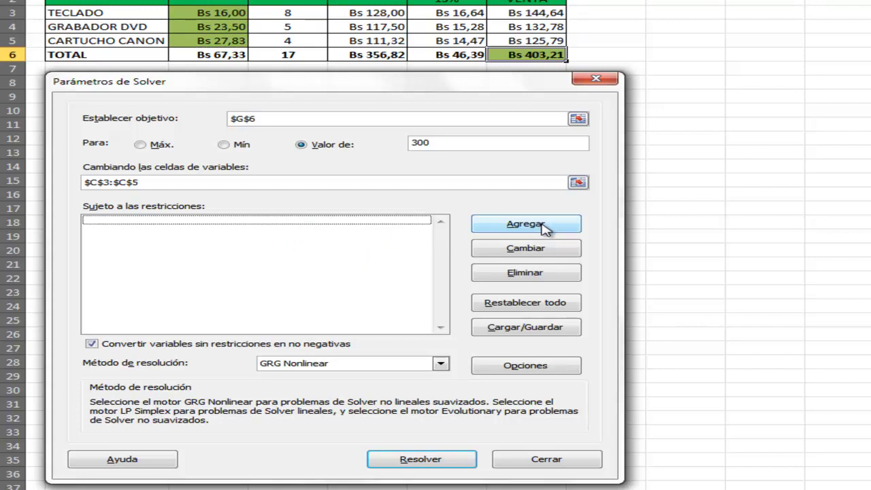
# Step: Add two Solver constraints on the TECLADO price: $C$3 >= 9 and $C$3 <= 16
pyautogui.click(542, 224)
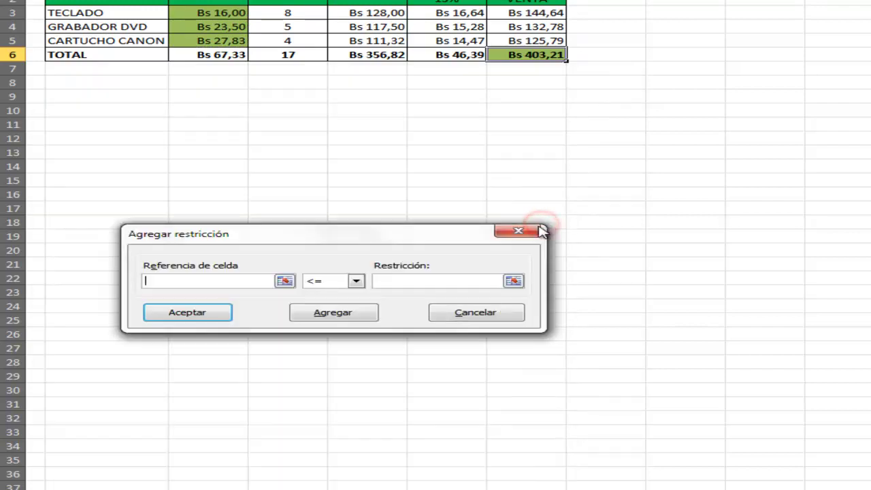
pyautogui.click(215, 12)
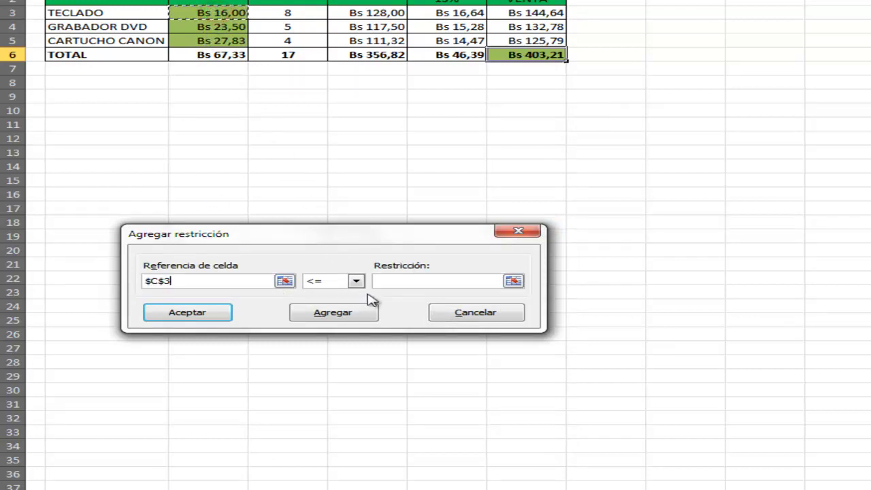
pyautogui.click(387, 281)
pyautogui.click(356, 281)
pyautogui.click(335, 313)
pyautogui.click(333, 311)
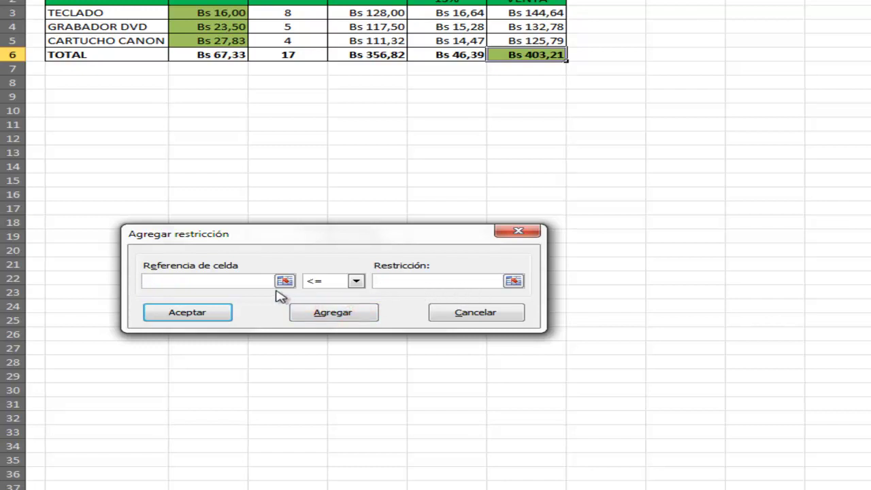
pyautogui.click(201, 12)
pyautogui.click(407, 281)
pyautogui.click(342, 314)
# Step: Add two Solver constraints on the GRABADOR DVD price: $C$4 >= 14 and $C$4 <= 23,5
pyautogui.click(208, 26)
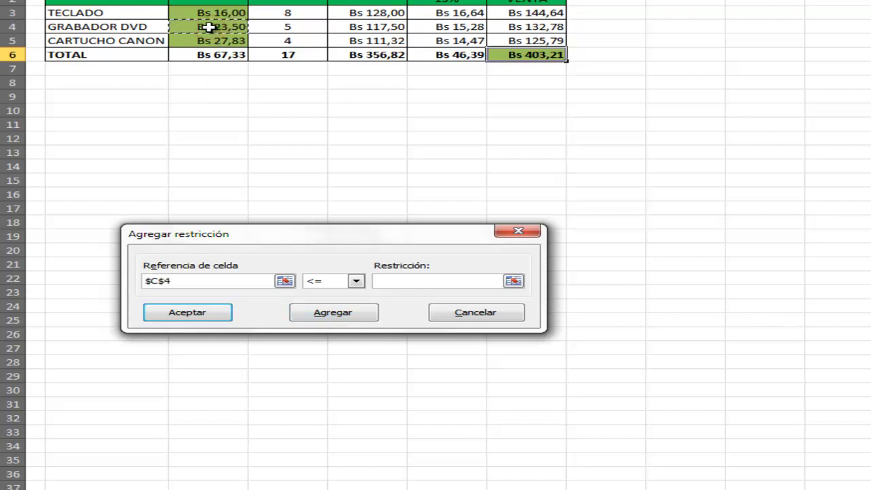
pyautogui.click(355, 281)
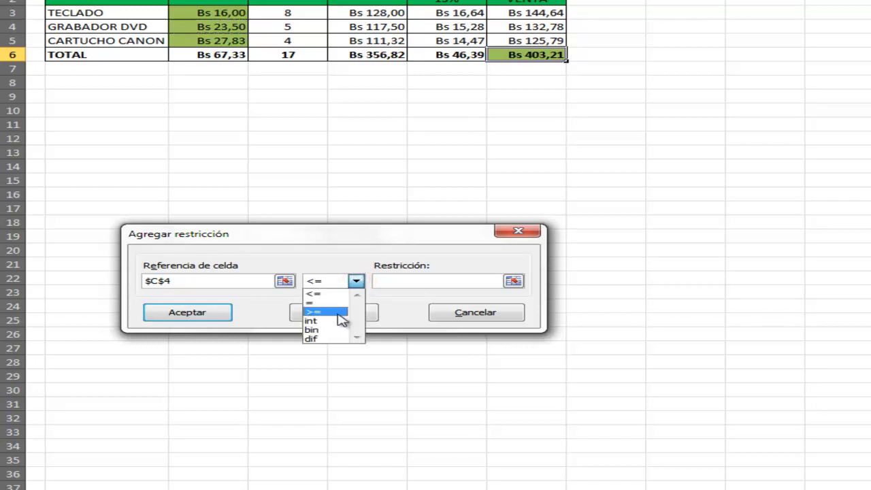
pyautogui.click(338, 313)
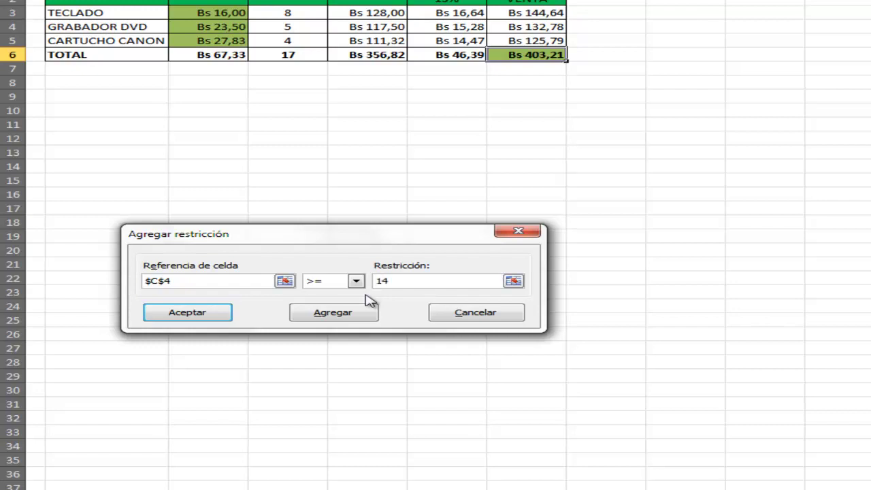
pyautogui.click(343, 311)
pyautogui.click(231, 27)
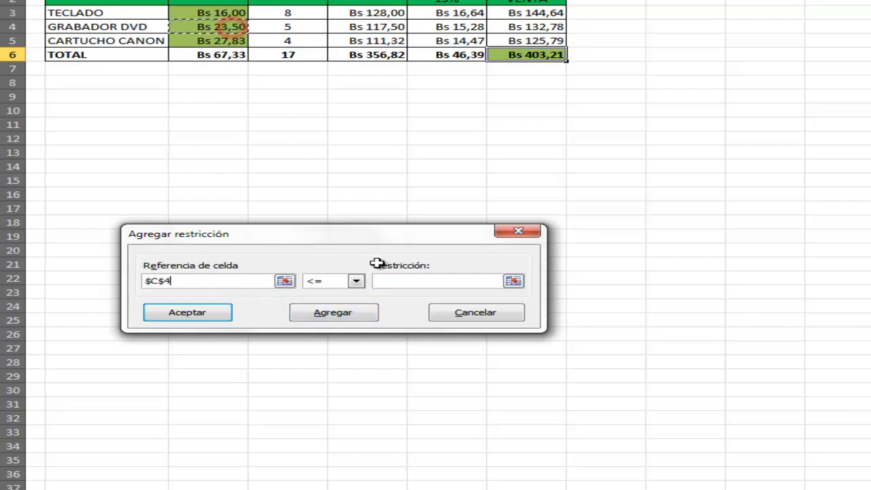
pyautogui.click(394, 281)
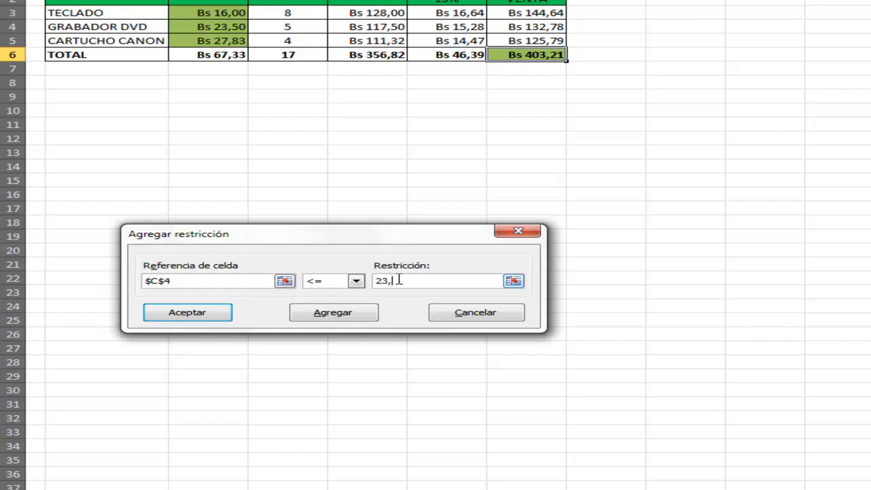
pyautogui.write('23,5')
pyautogui.click(339, 312)
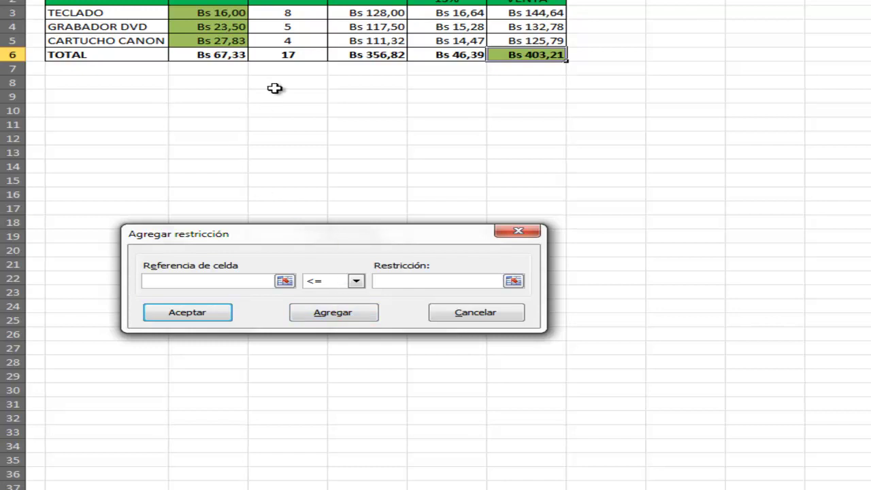
# Step: Add the CARTUCHO CANON price constraints $C$5 >= 19,65 and $C$5 <= 27,83, and return to the Solver parameters
pyautogui.click(201, 41)
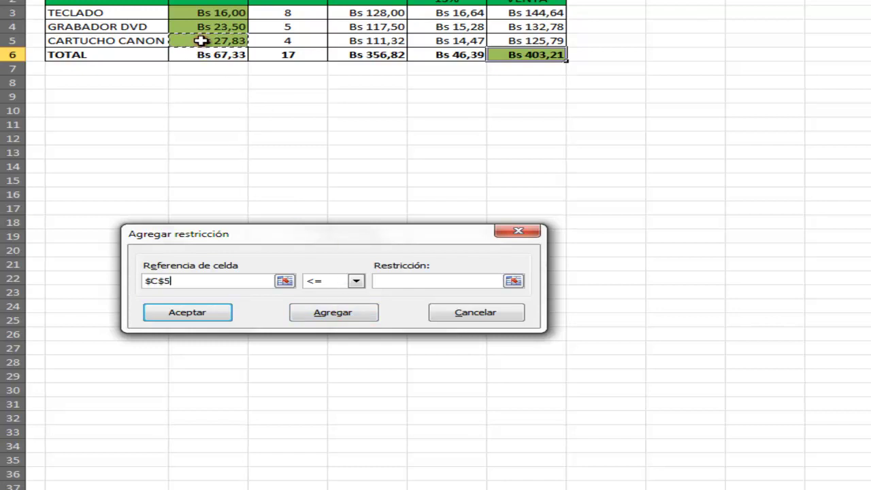
pyautogui.click(356, 281)
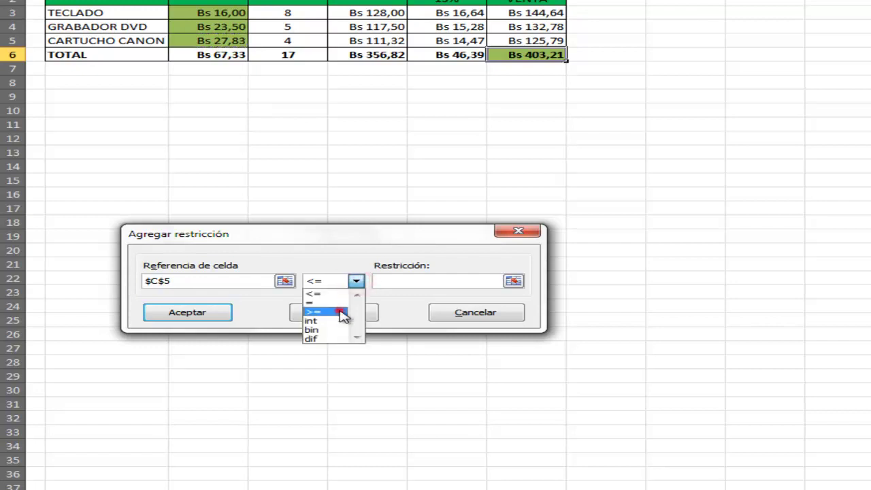
pyautogui.click(340, 311)
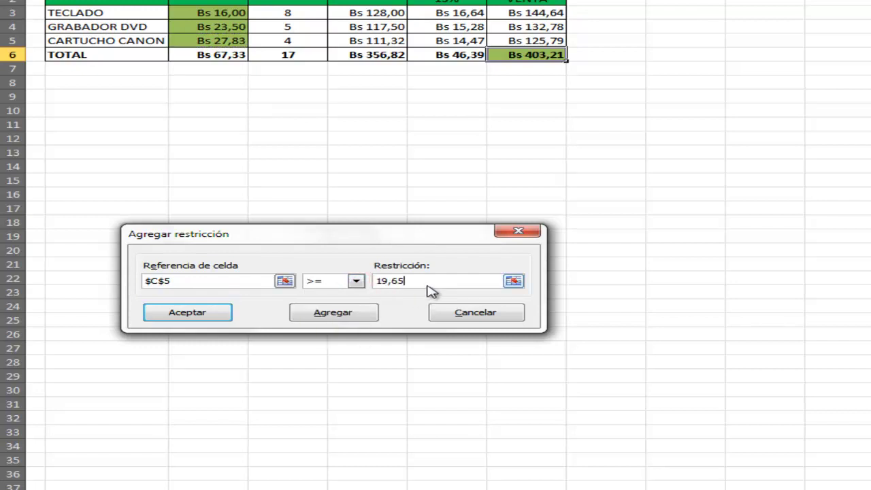
pyautogui.click(332, 314)
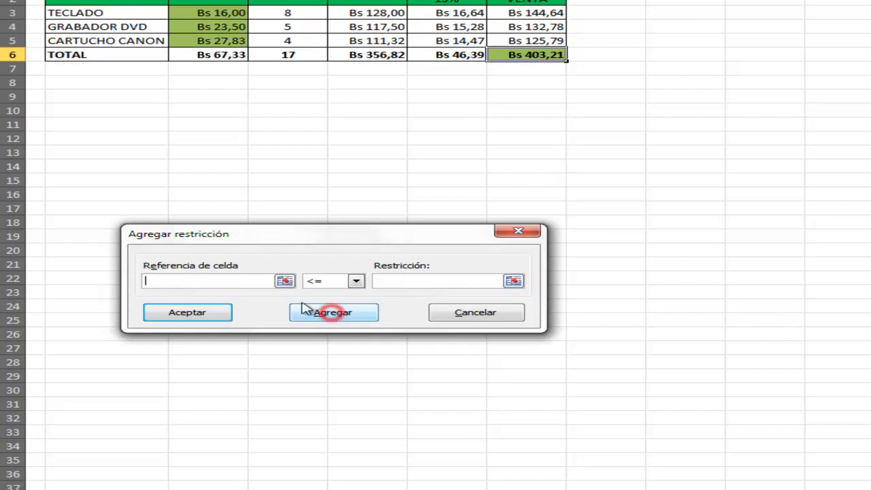
pyautogui.click(208, 42)
pyautogui.click(411, 280)
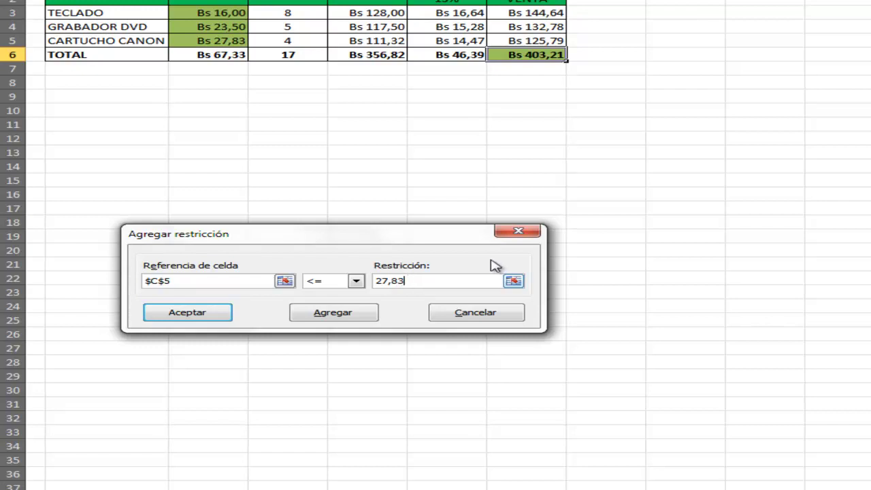
pyautogui.click(358, 313)
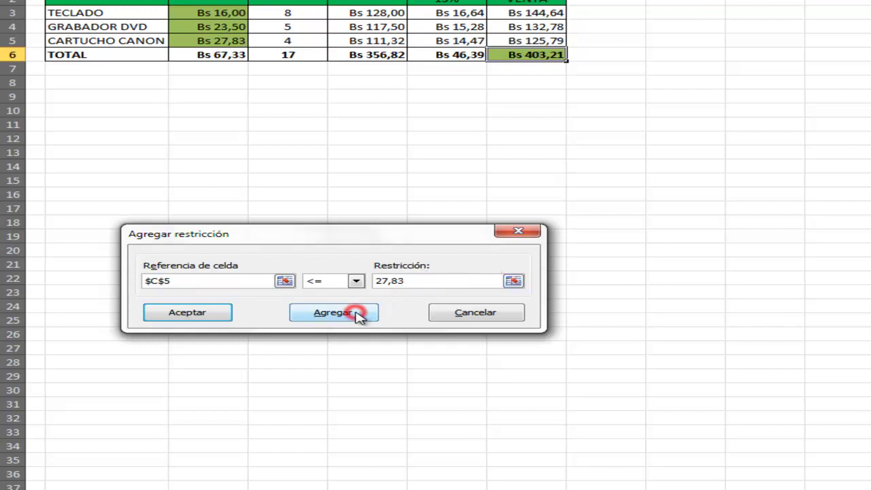
pyautogui.click(215, 314)
pyautogui.click(710, 247)
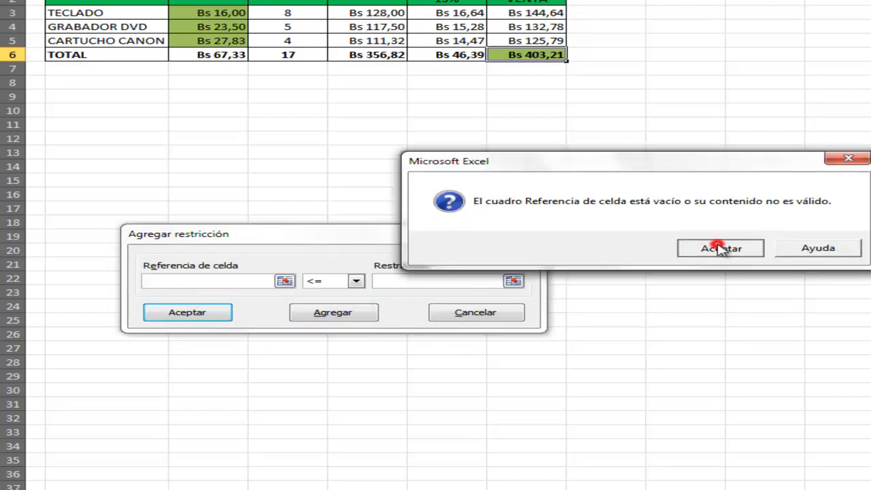
pyautogui.click(478, 315)
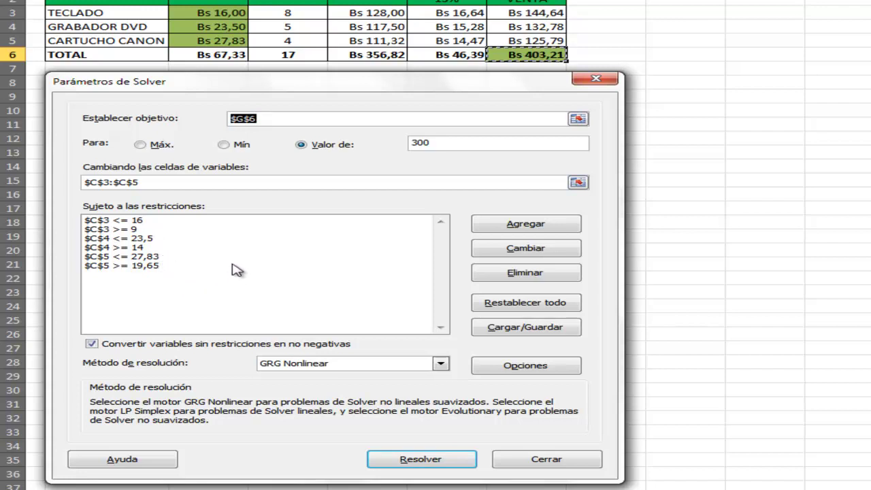
# Step: Solve for the Bs 300 total with the defined constraints, and place the Solver results dialog clear of the budget table
pyautogui.moveTo(314, 84); pyautogui.dragTo(305, 80)
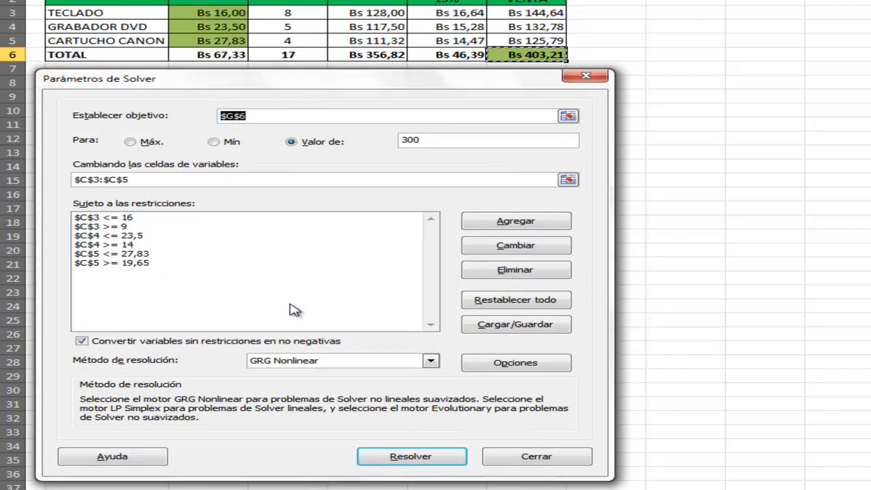
pyautogui.click(411, 456)
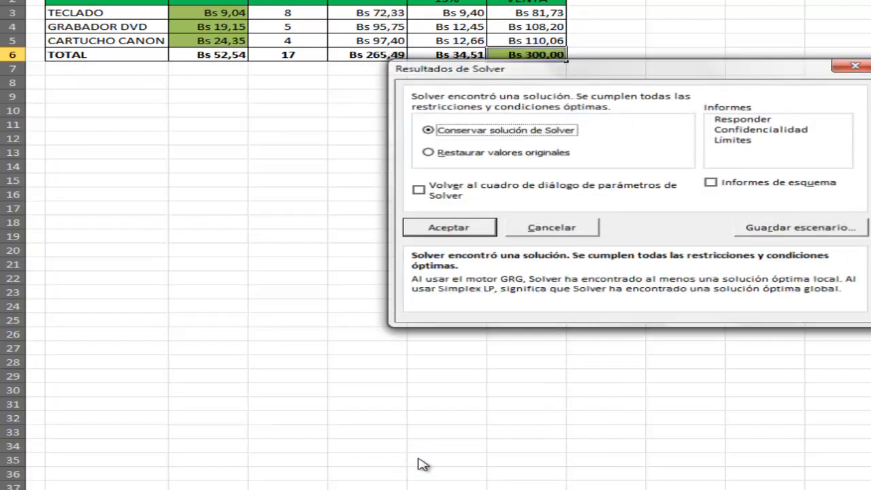
pyautogui.moveTo(587, 82); pyautogui.dragTo(505, 90)
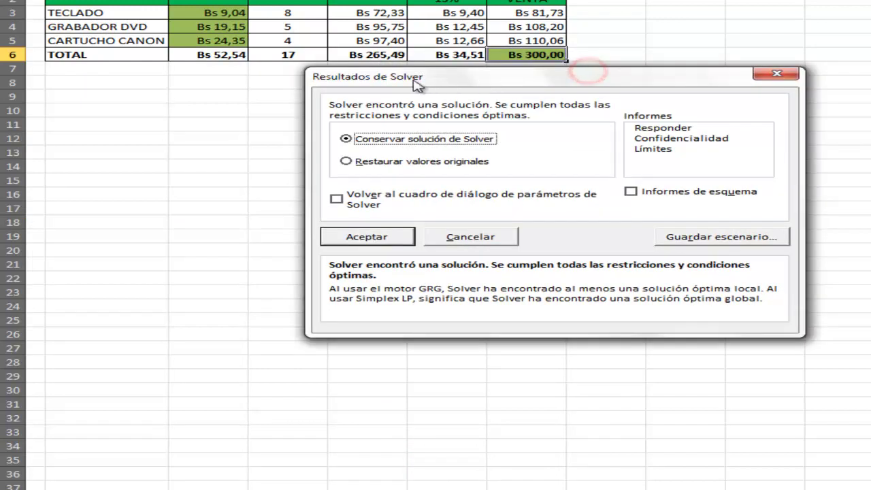
pyautogui.moveTo(265, 87); pyautogui.dragTo(263, 88)
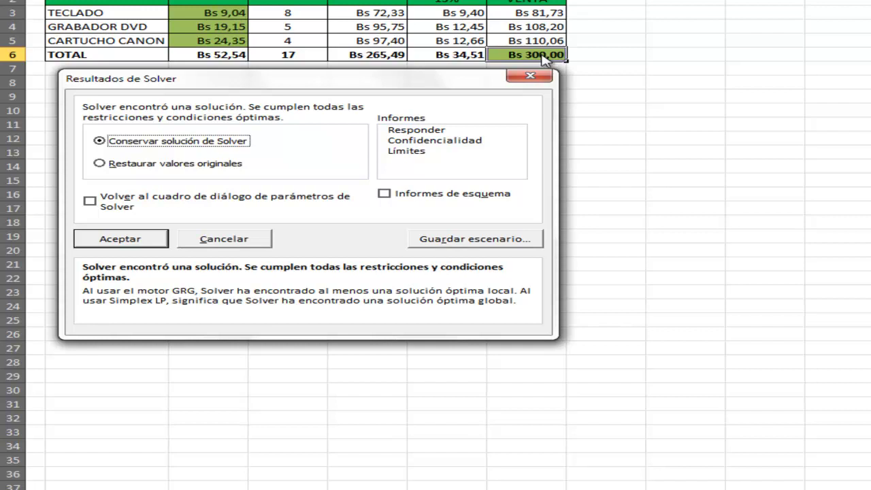
# Step: Discard the Solver solution by restoring the original values of the product prices, and close the results dialog
pyautogui.click(183, 143)
pyautogui.click(108, 164)
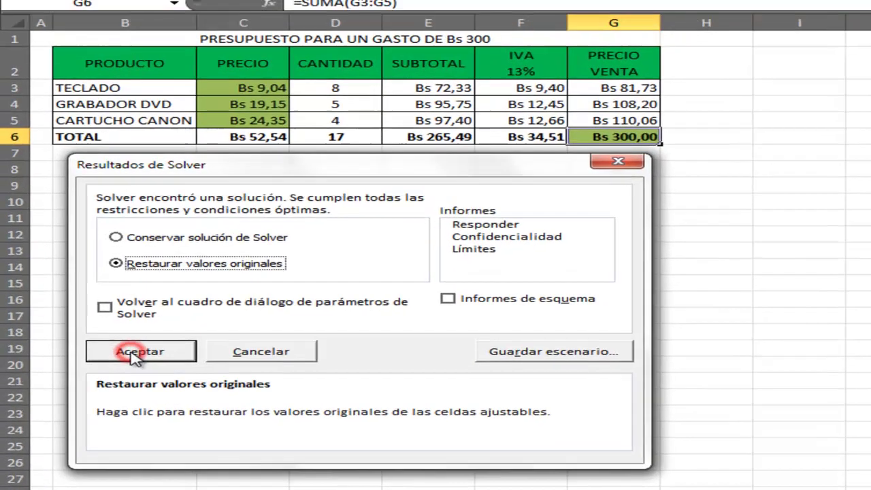
pyautogui.click(113, 240)
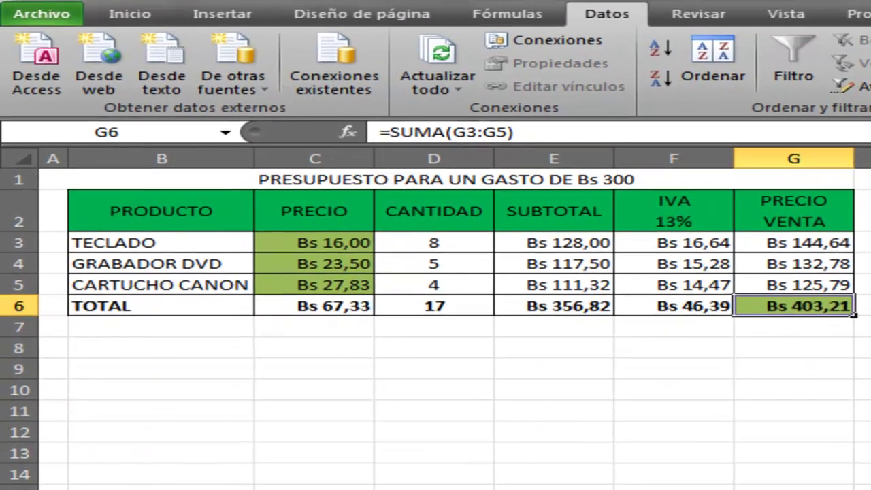